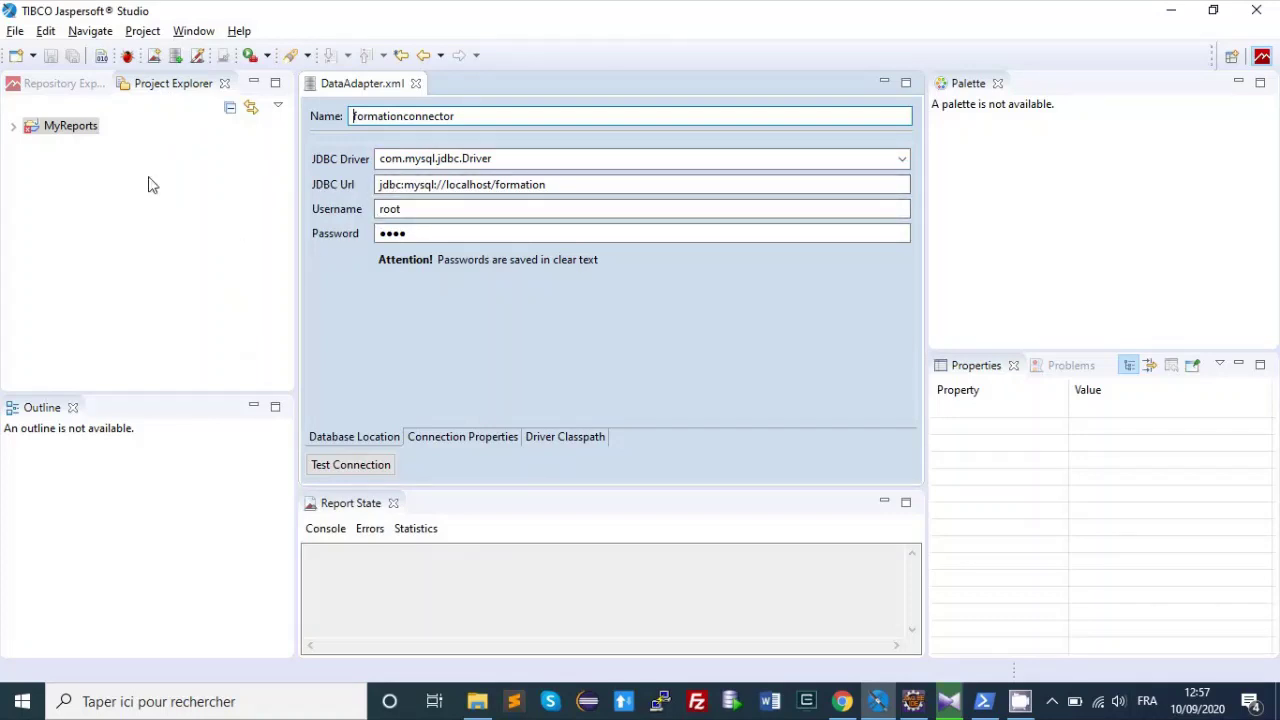
# - Start a new Jasper report based on the Simple Blue template
pyautogui.click(16, 32)
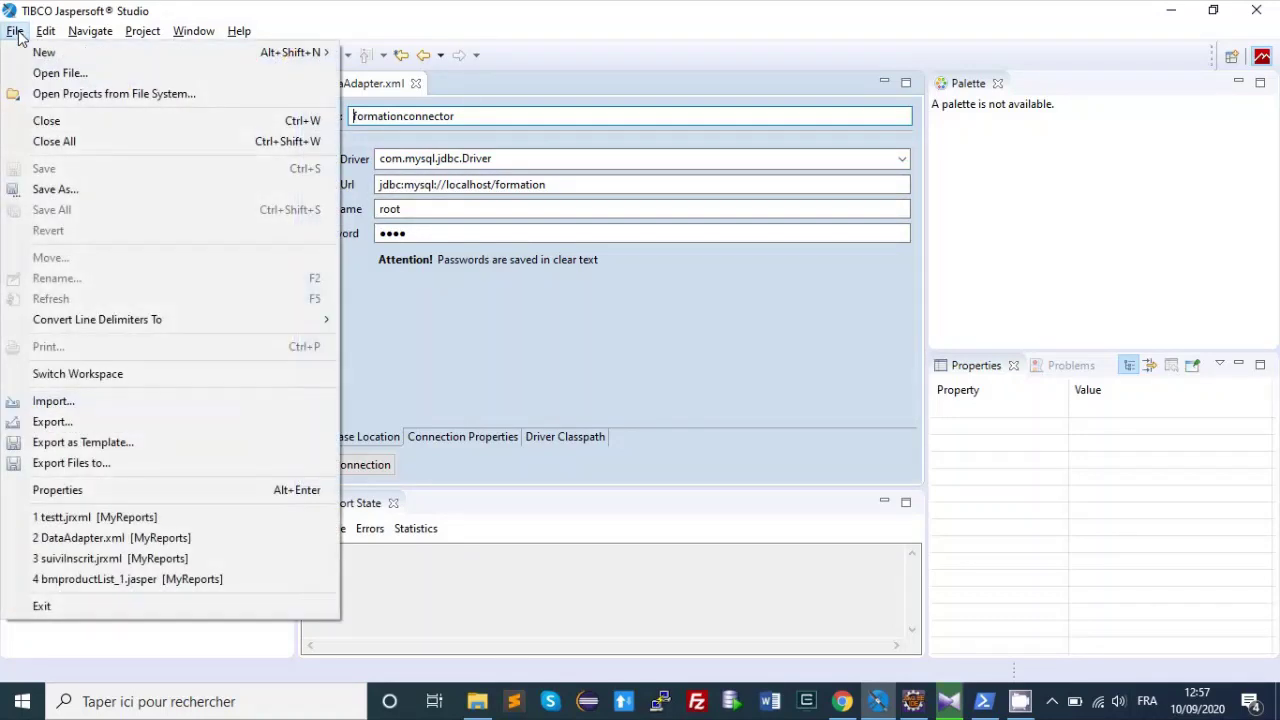
pyautogui.moveTo(166, 58)
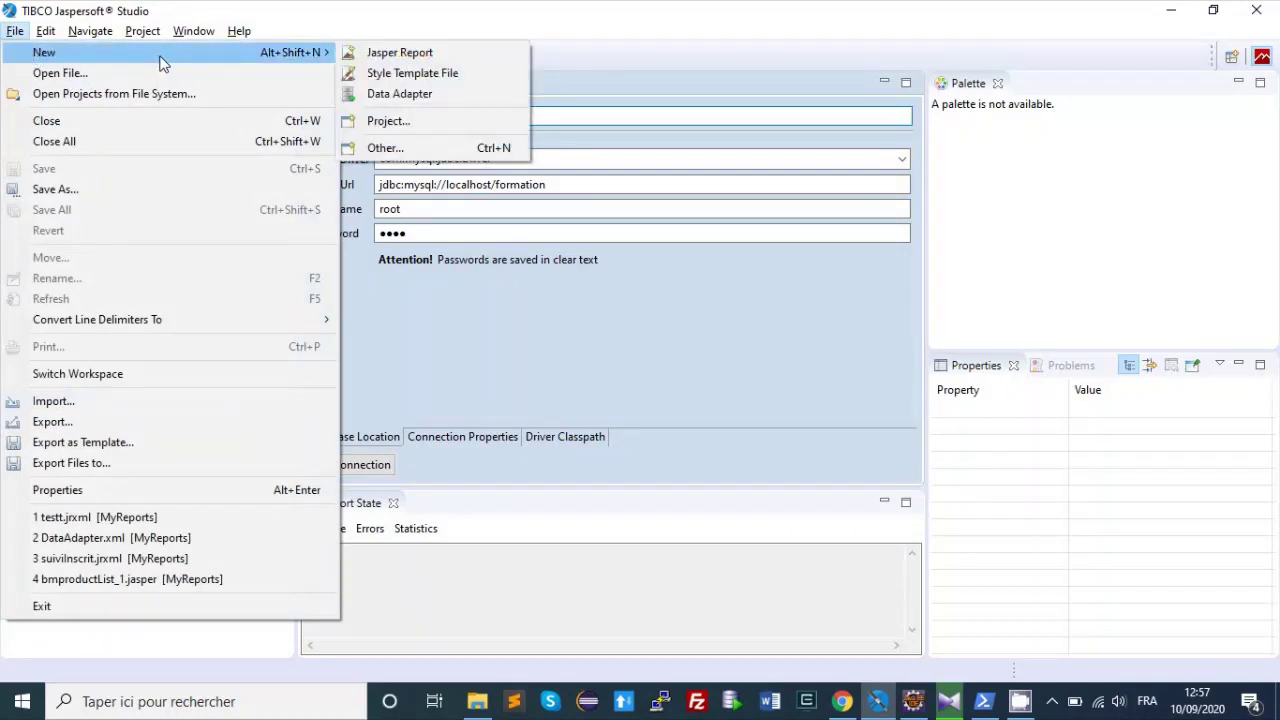
pyautogui.click(390, 53)
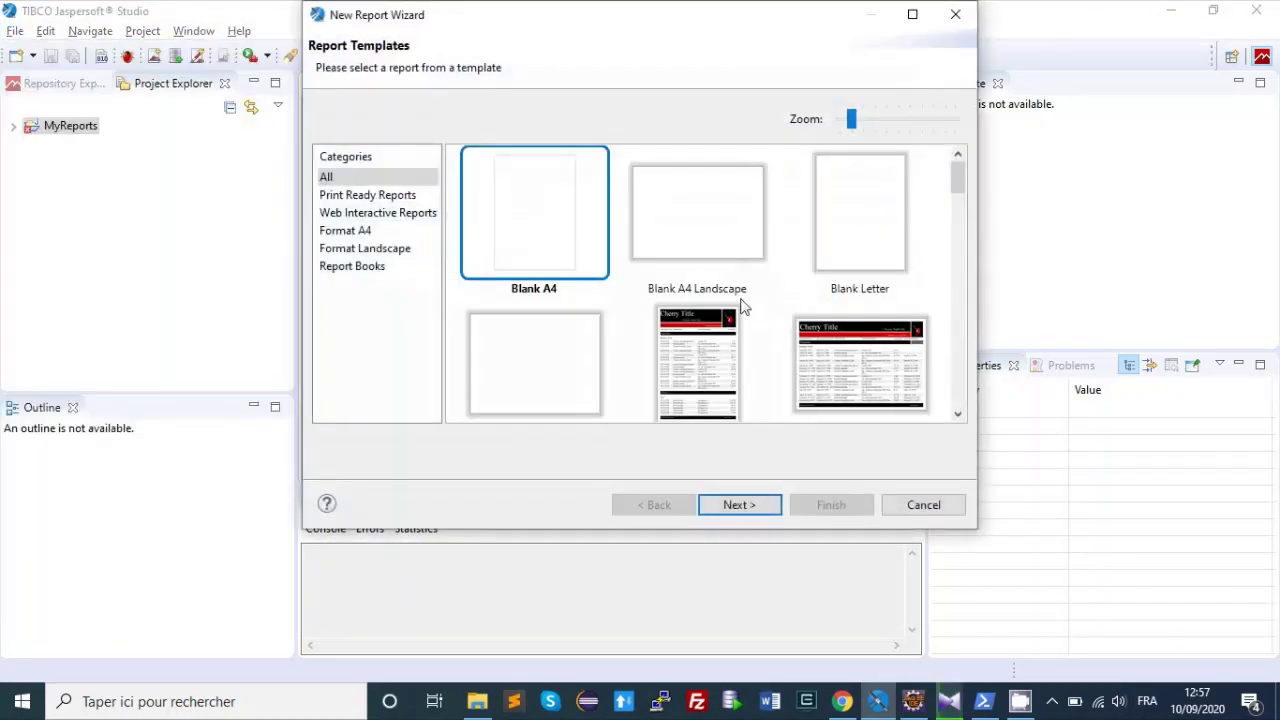
pyautogui.scroll(-1, 690, 316)
pyautogui.scroll(-4, 660, 317)
pyautogui.scroll(-6, 654, 316)
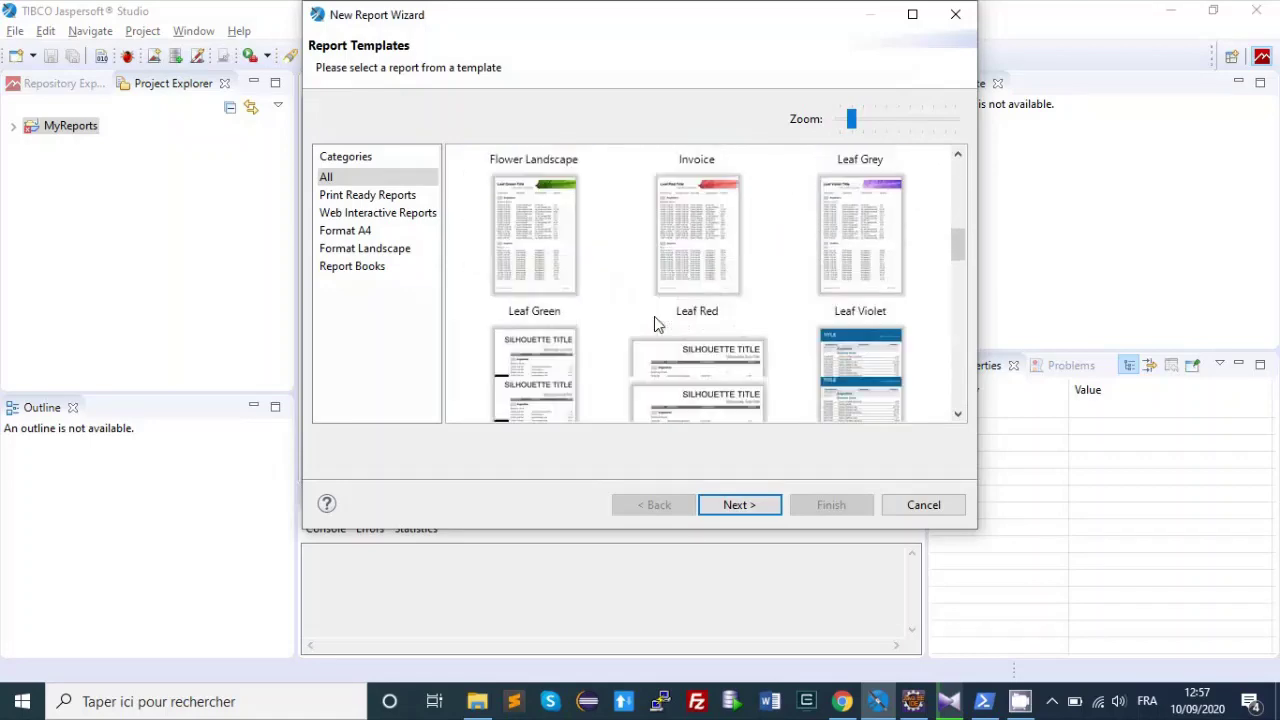
pyautogui.scroll(-3, 654, 316)
pyautogui.scroll(8, 654, 316)
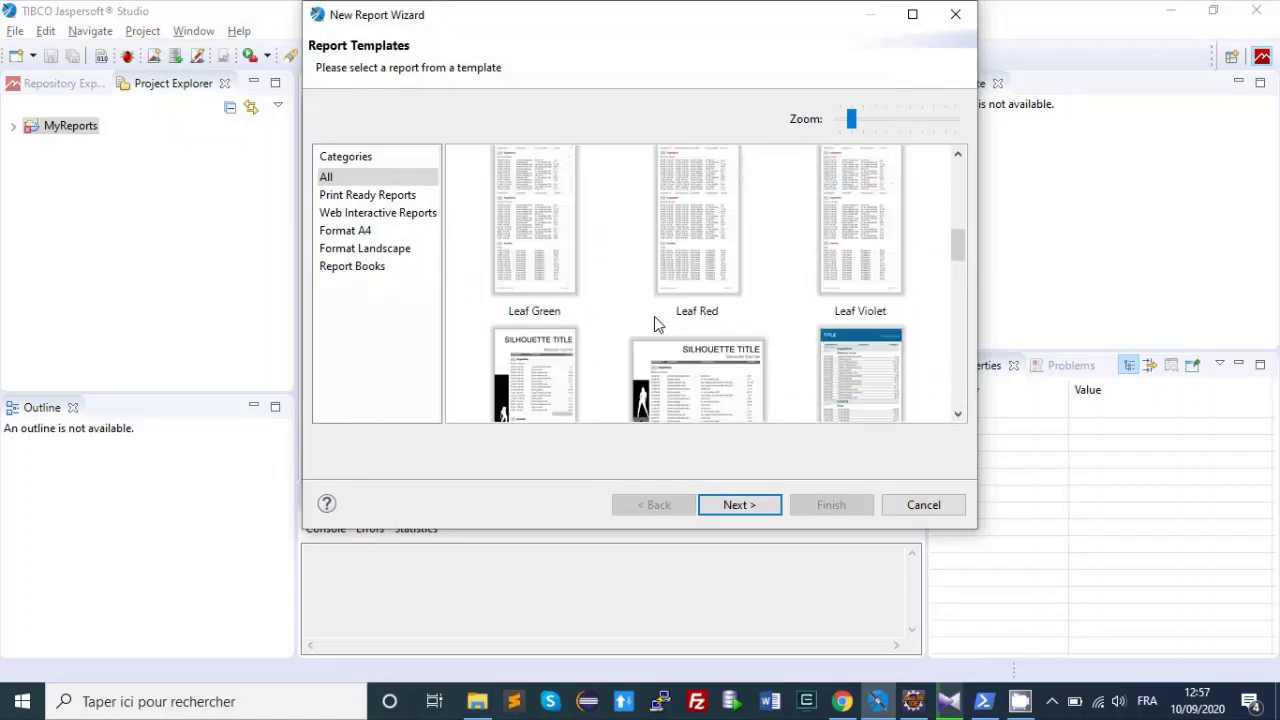
pyautogui.scroll(2, 654, 316)
pyautogui.scroll(-4, 656, 317)
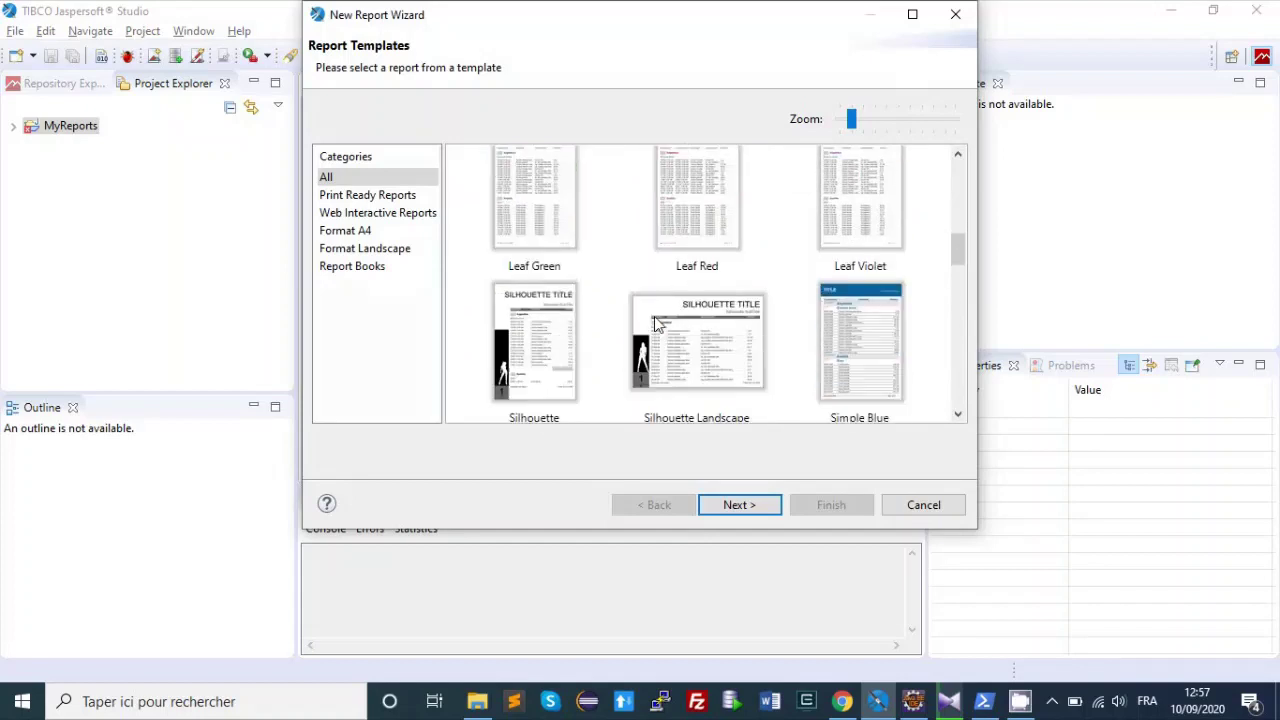
pyautogui.click(884, 346)
pyautogui.click(766, 504)
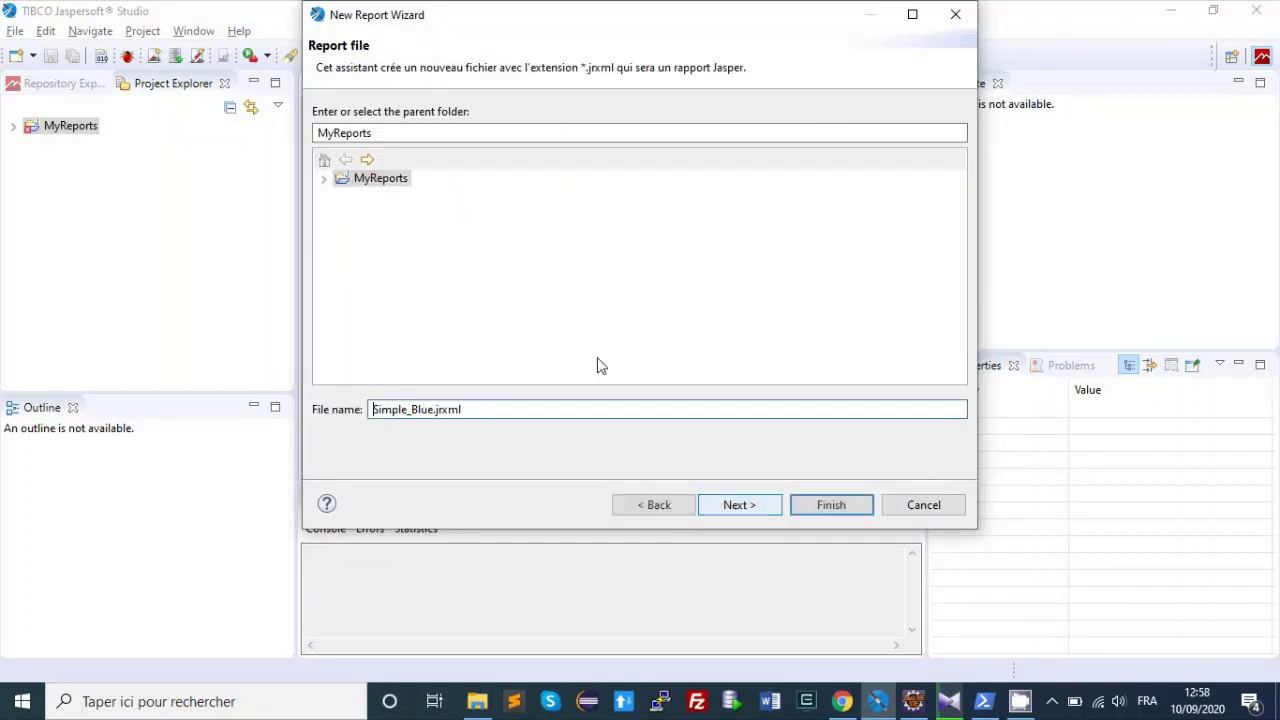
# - Name the report file productList.jrxml, keeping MyReports as its parent folder
pyautogui.doubleClick(521, 413)
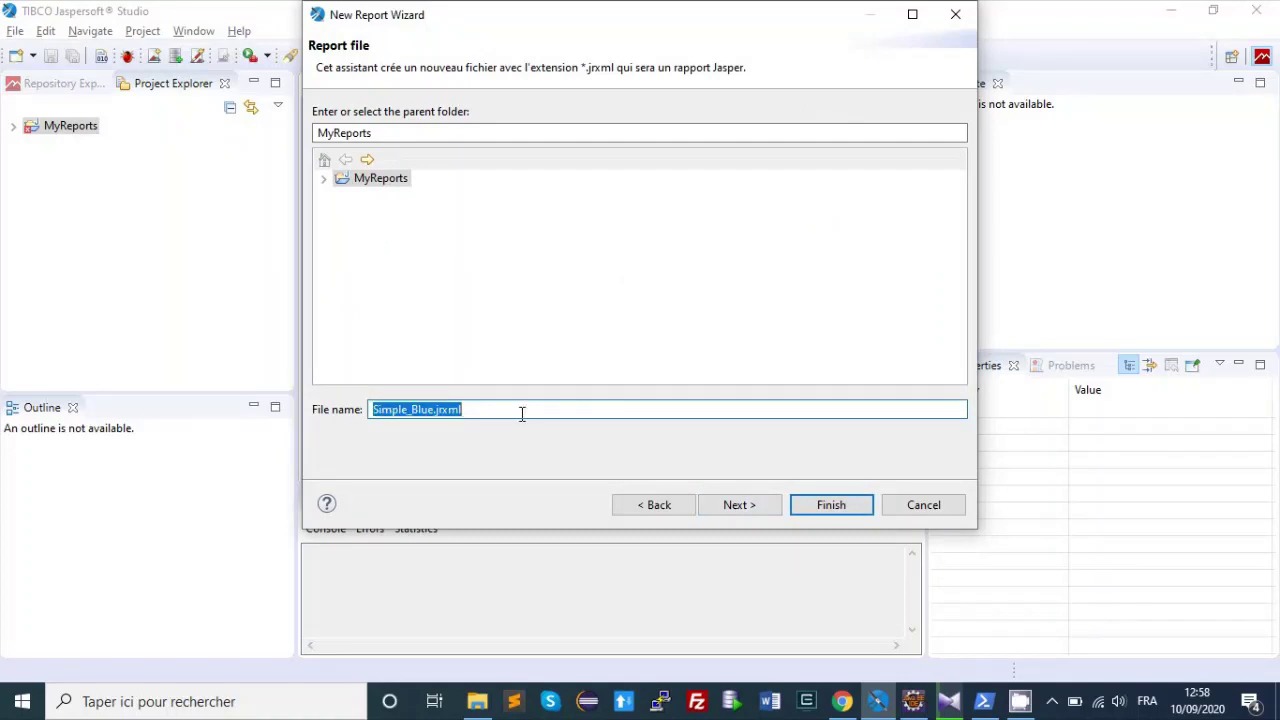
pyautogui.click(445, 410)
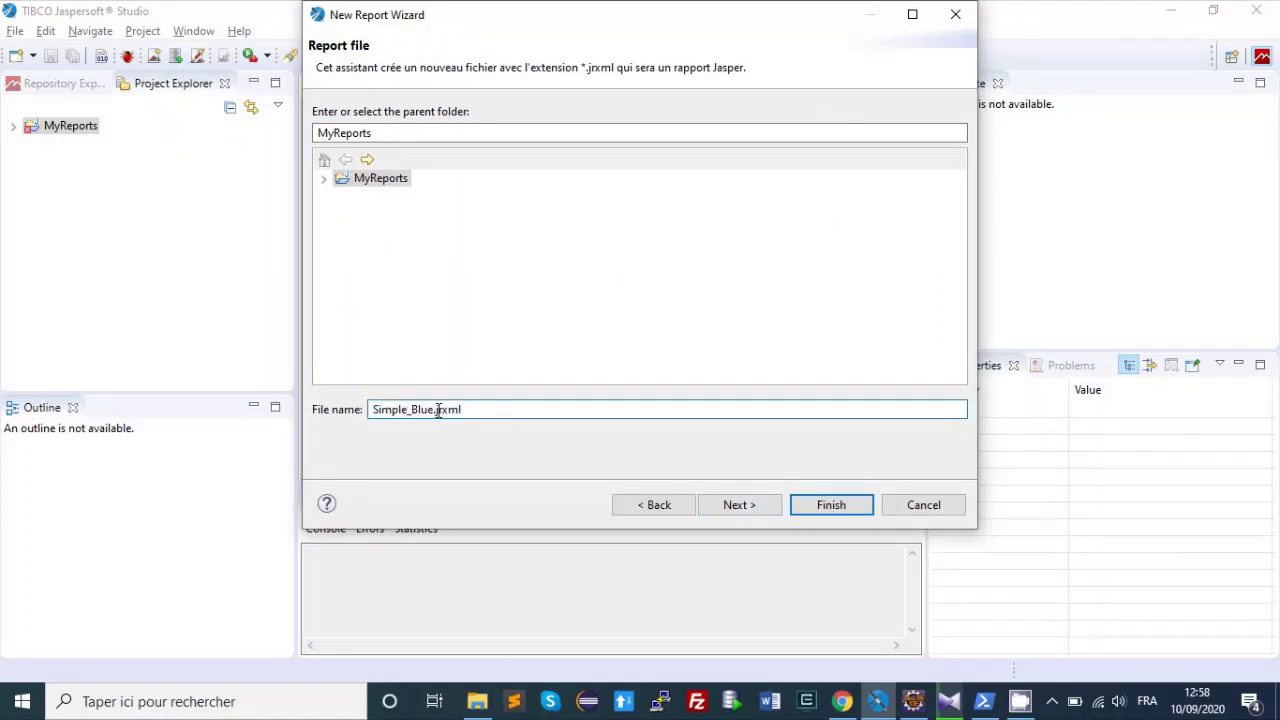
pyautogui.press('BackSpace')
pyautogui.press('BackSpace')
pyautogui.press('BackSpace')
pyautogui.press('BackSpace')
pyautogui.press('BackSpace')
pyautogui.press('BackSpace')
pyautogui.press('BackSpace')
pyautogui.press('BackSpace')
pyautogui.press('BackSpace')
pyautogui.press('BackSpace')
pyautogui.press('BackSpace')
pyautogui.write('REC')
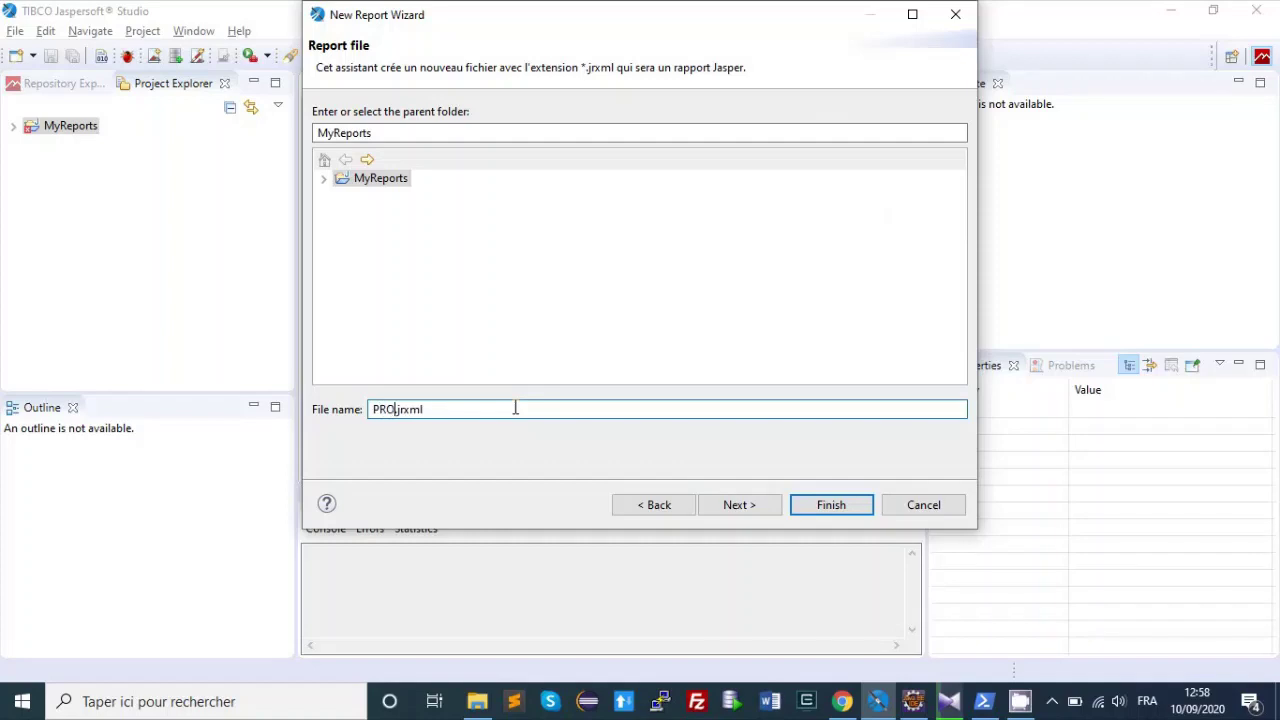
pyautogui.press('BackSpace')
pyautogui.press('BackSpace')
pyautogui.press('BackSpace')
pyautogui.write('productList')
pyautogui.click(755, 510)
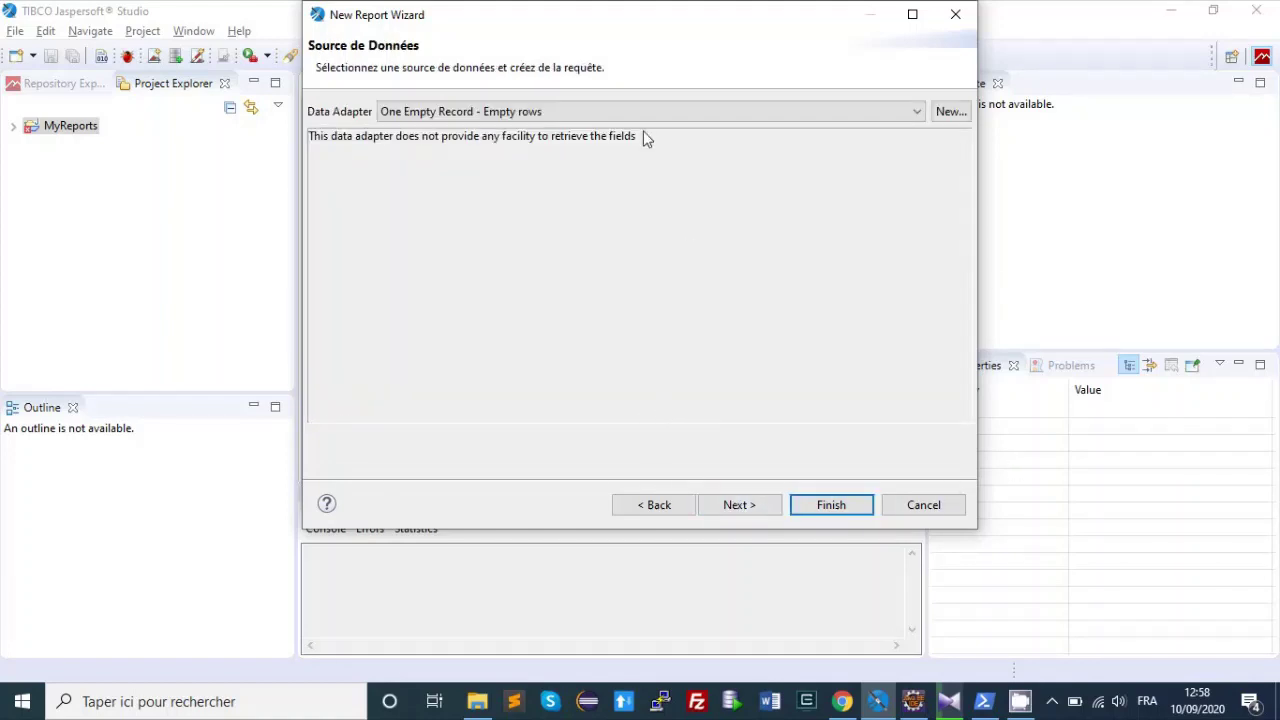
# - Use formationconnector - [DataAdapter.xml] as the report's data adapter, leave the query empty and create the report
pyautogui.click(665, 112)
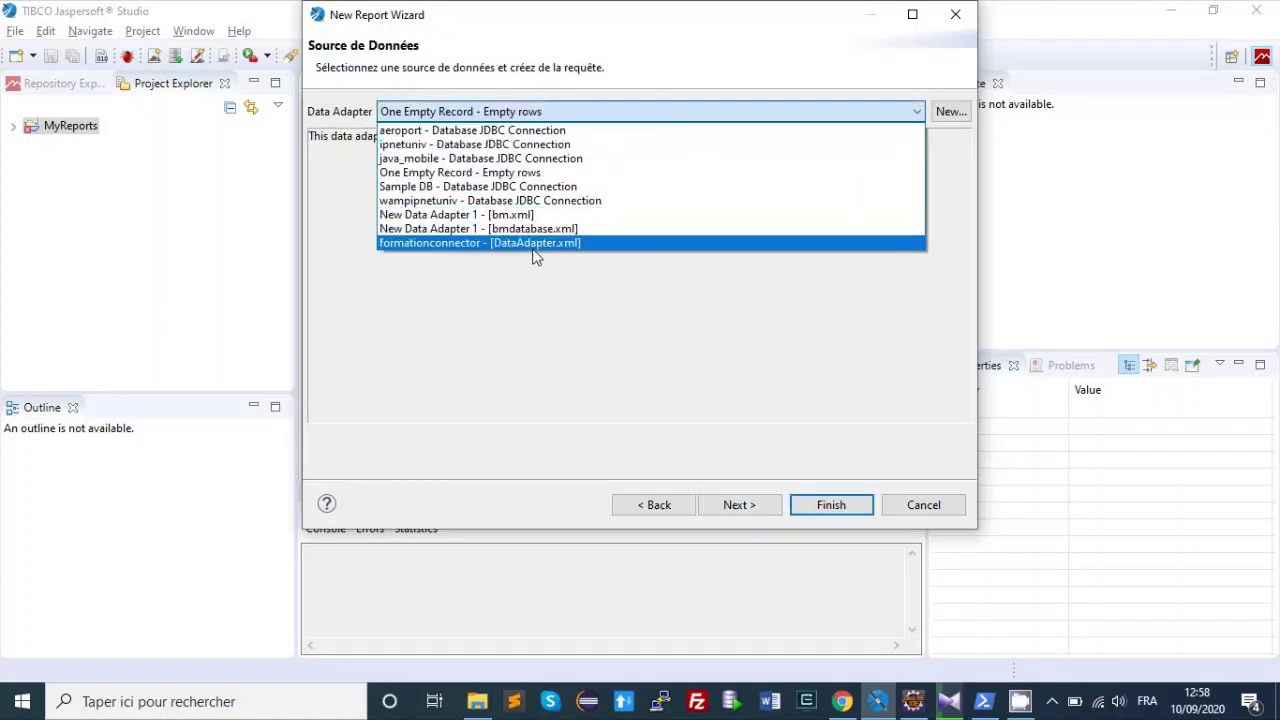
pyautogui.click(483, 243)
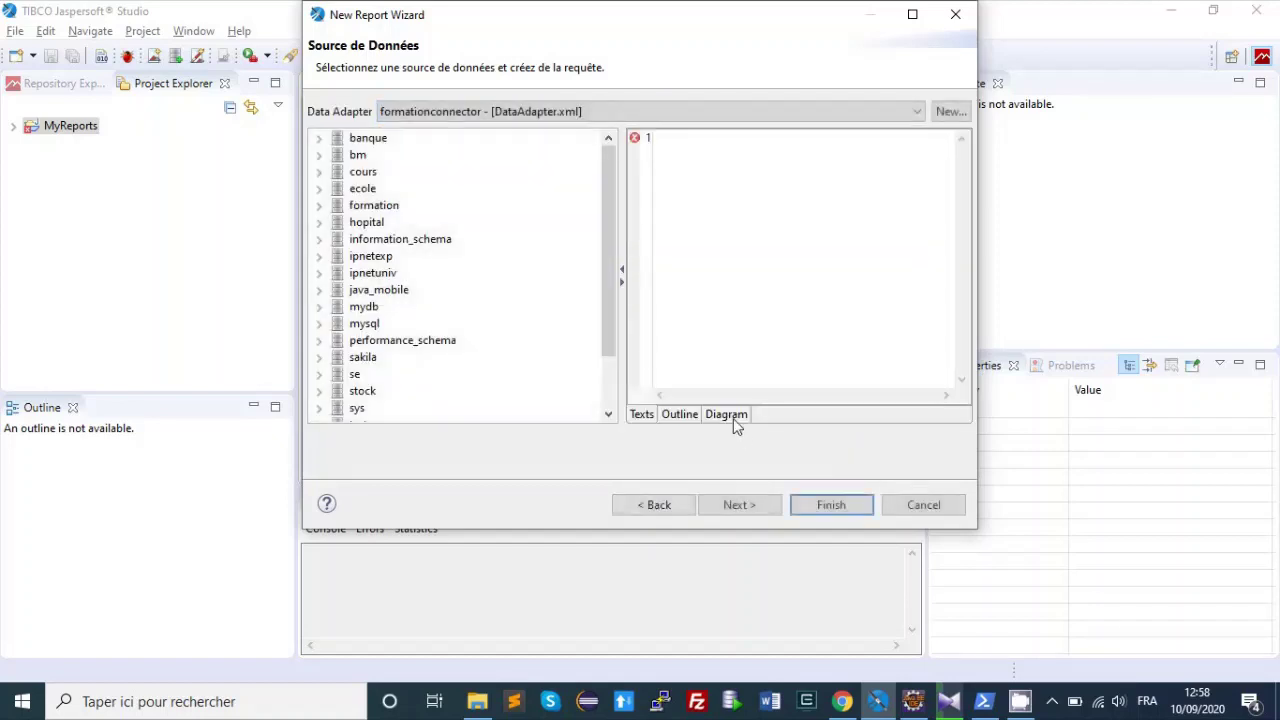
pyautogui.click(728, 291)
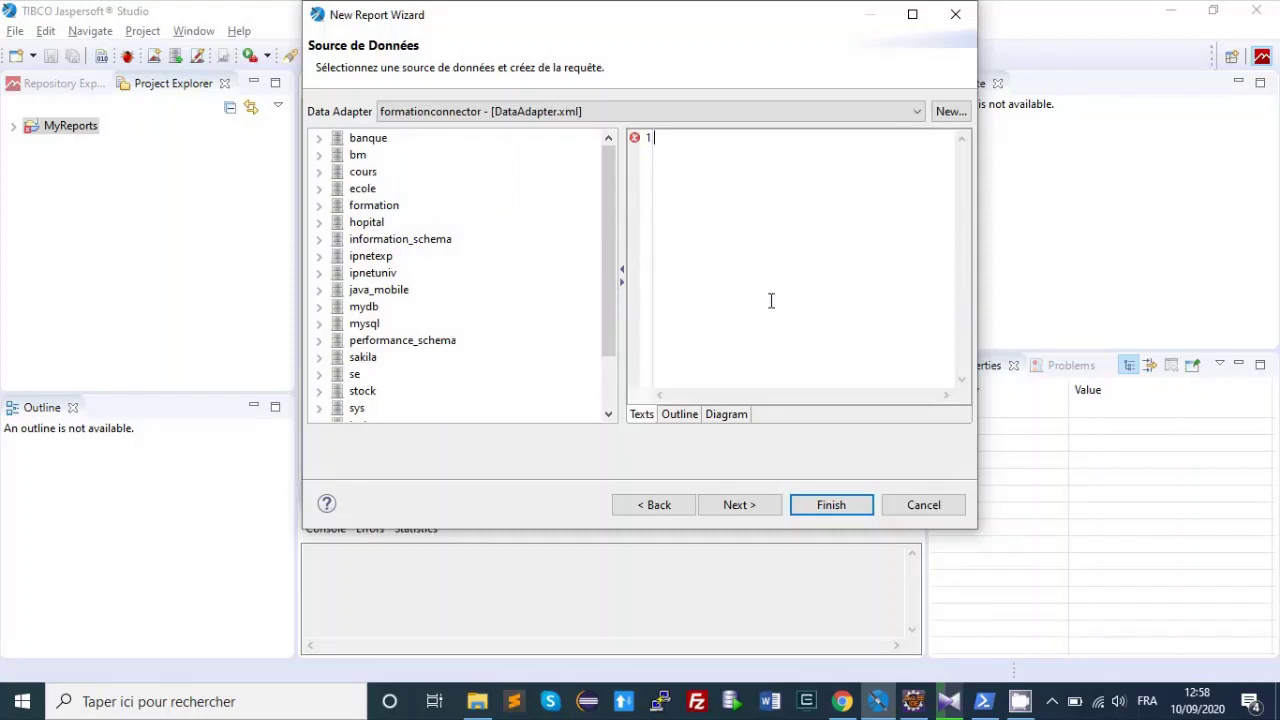
pyautogui.click(830, 505)
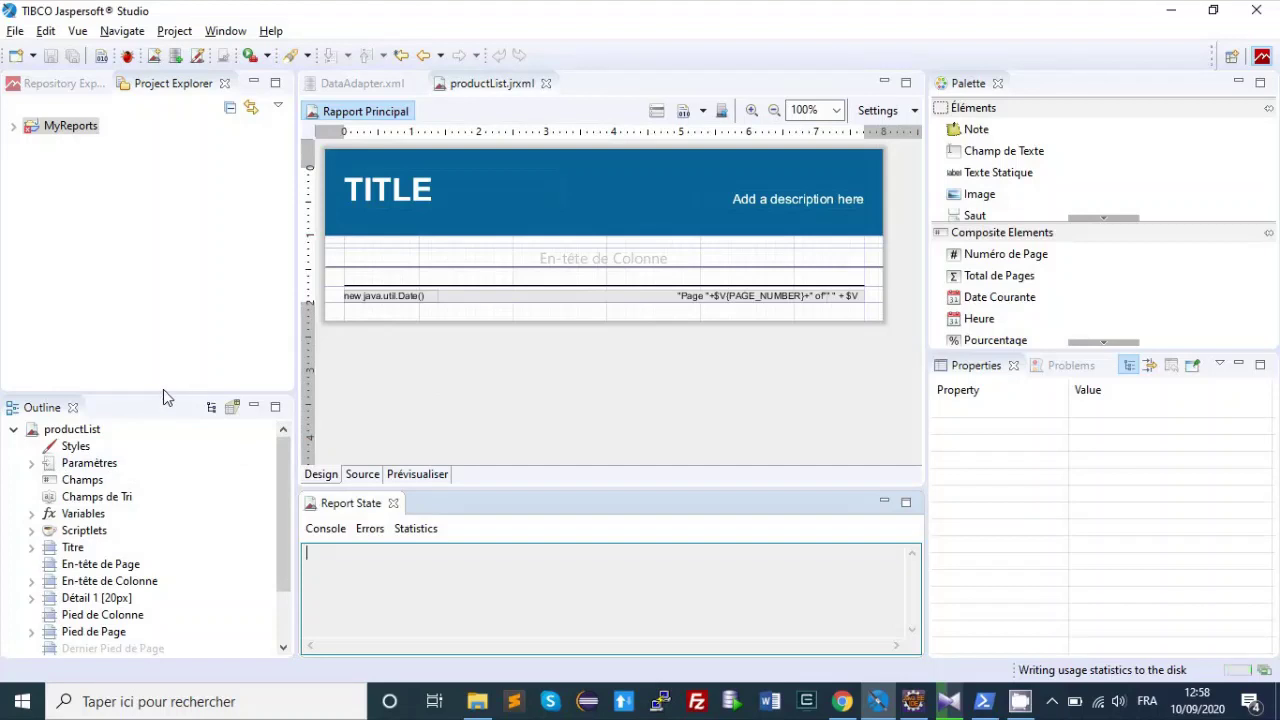
# - Enlarge the report outline and examine where the title, header, column, detail, footer, summary and background bands sit in the layout
pyautogui.moveTo(168, 392); pyautogui.dragTo(180, 286)
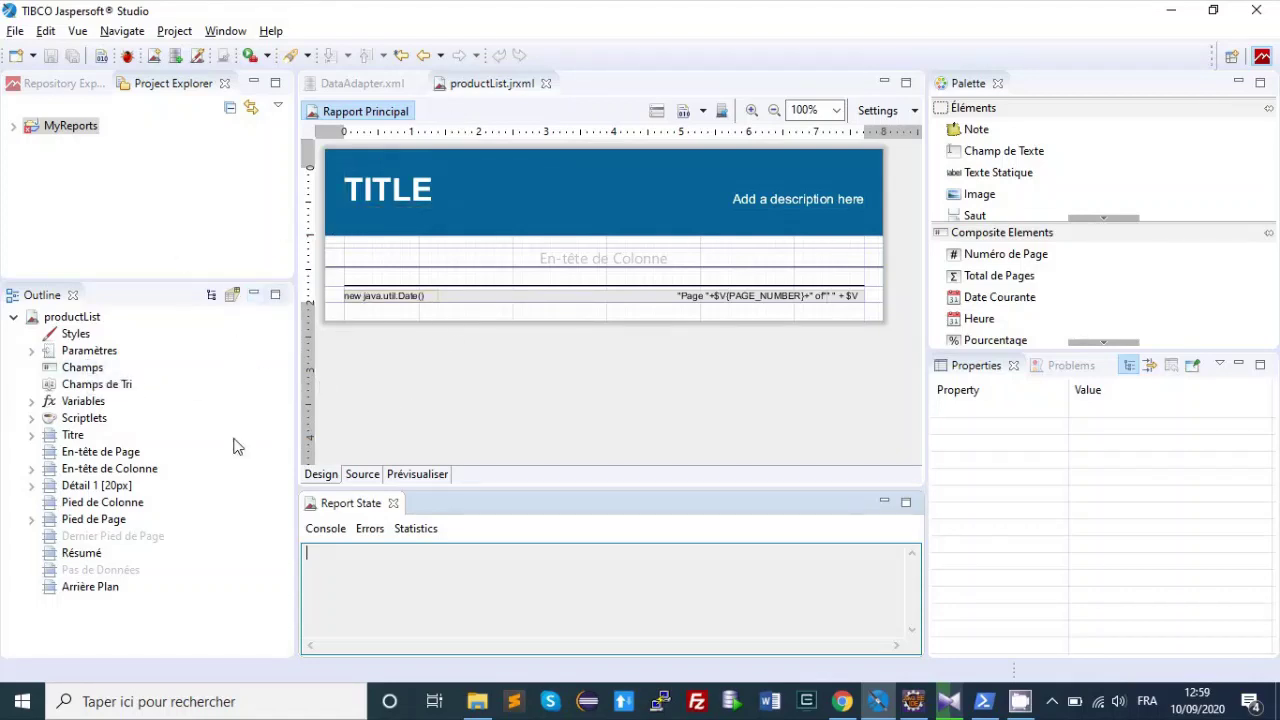
pyautogui.click(70, 437)
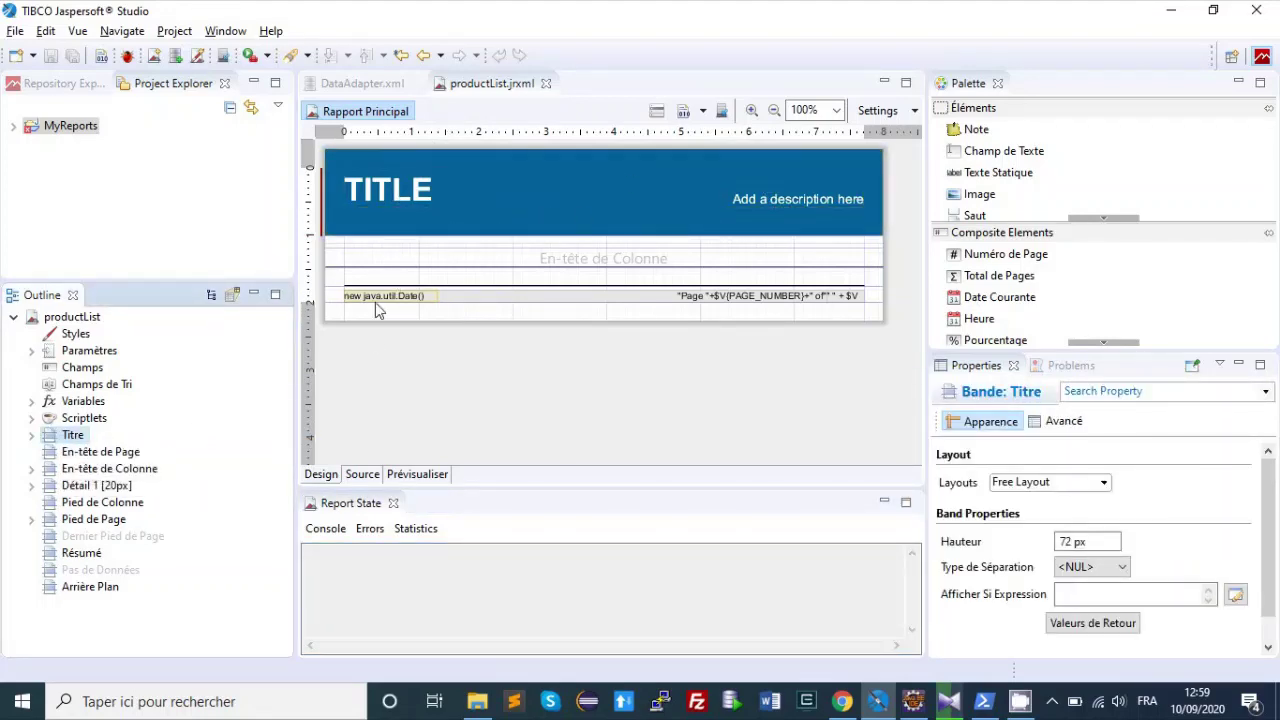
pyautogui.click(110, 453)
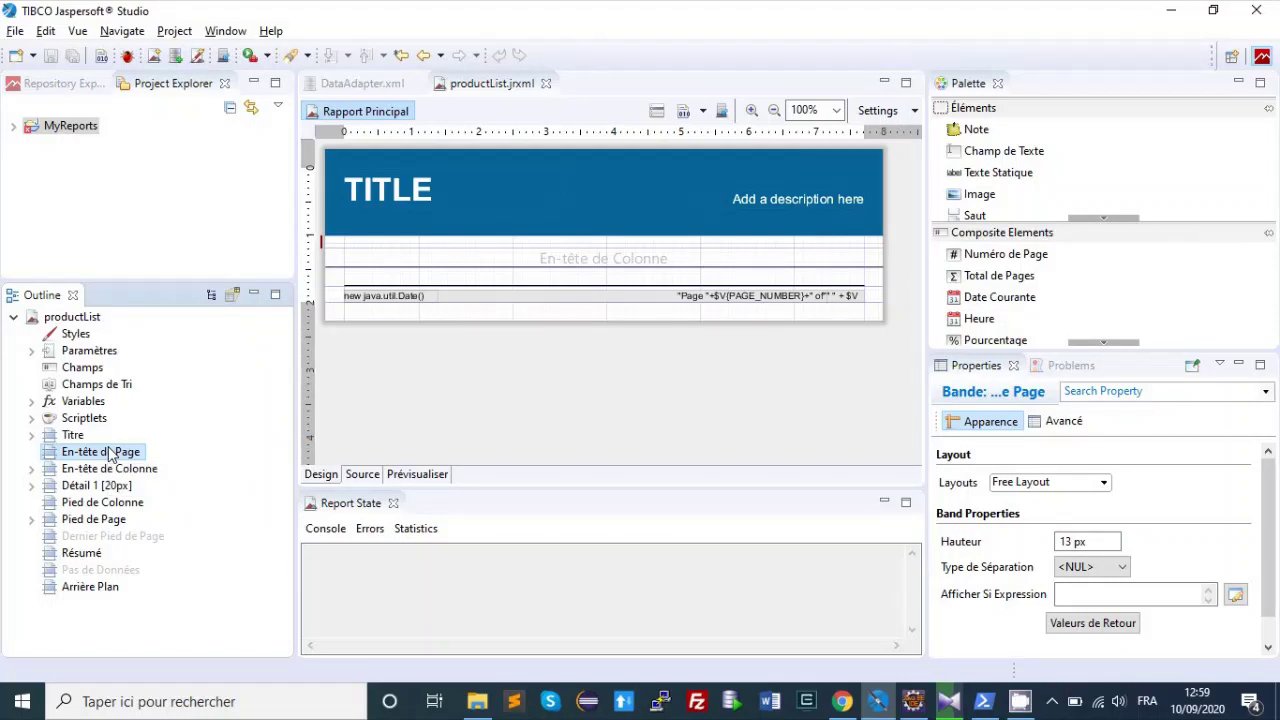
pyautogui.click(105, 469)
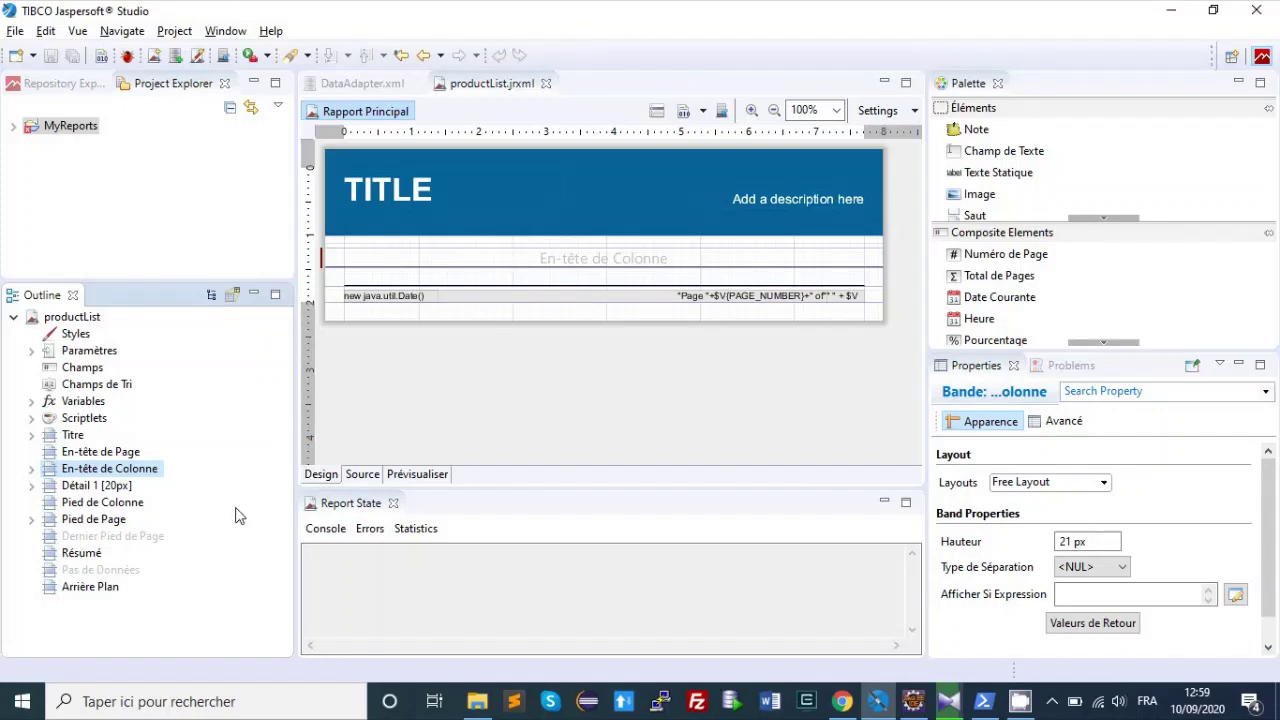
pyautogui.click(106, 488)
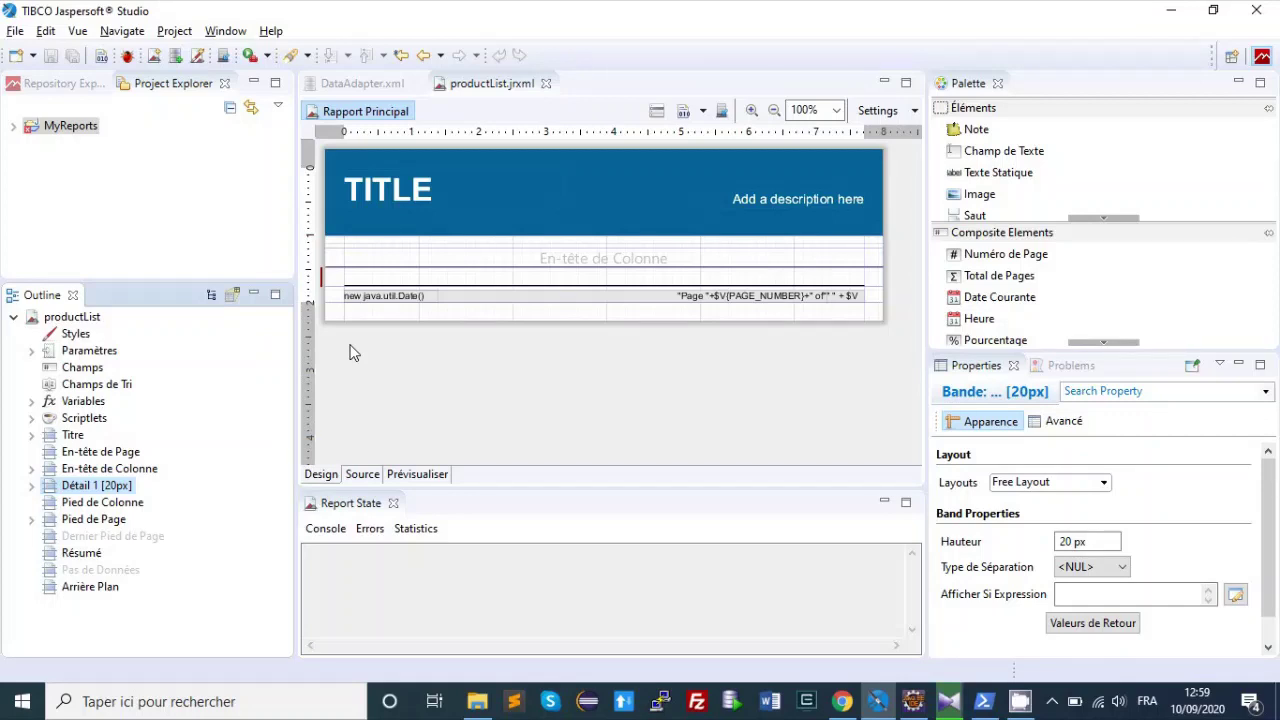
pyautogui.click(110, 509)
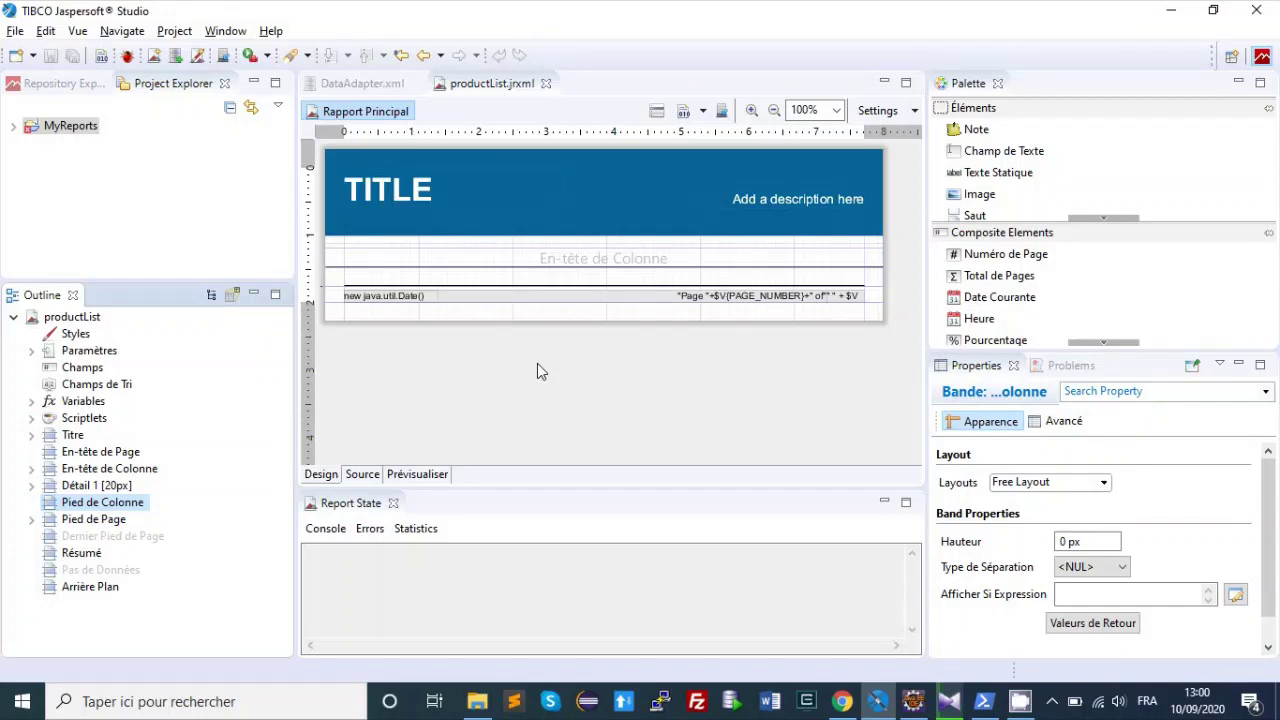
pyautogui.click(100, 519)
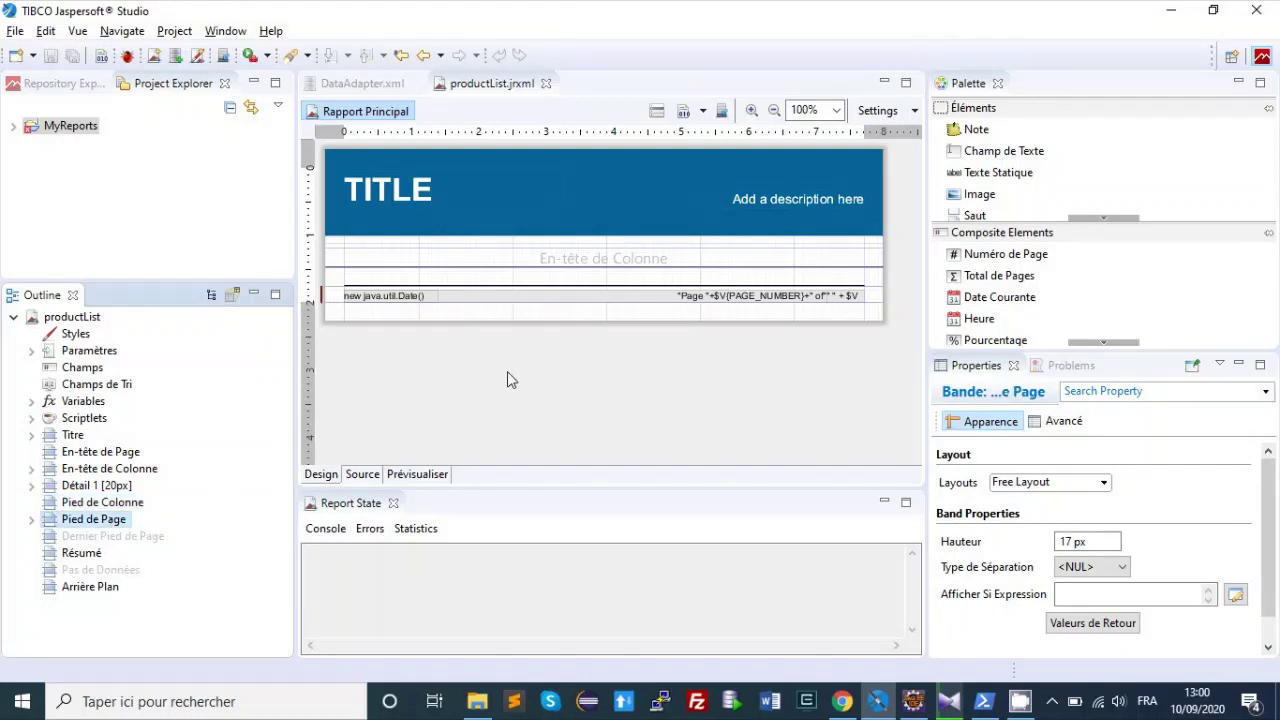
pyautogui.click(80, 553)
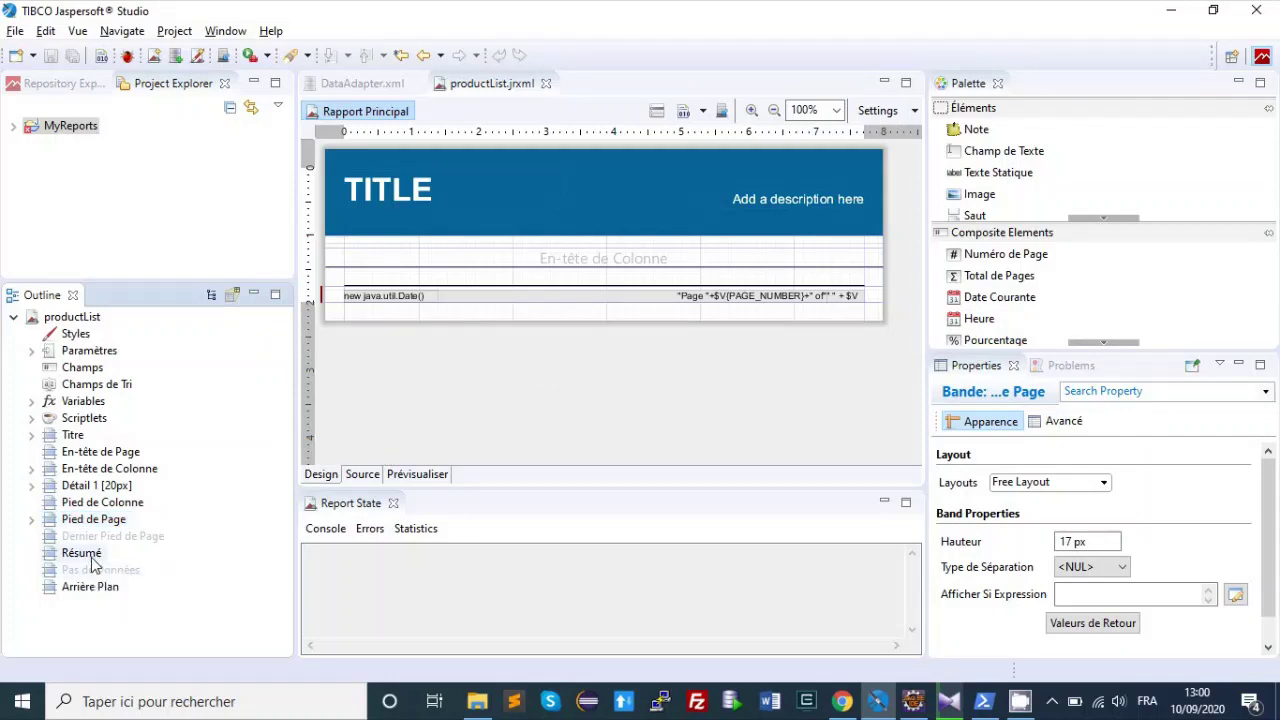
pyautogui.click(90, 590)
pyautogui.scroll(1, 399, 387)
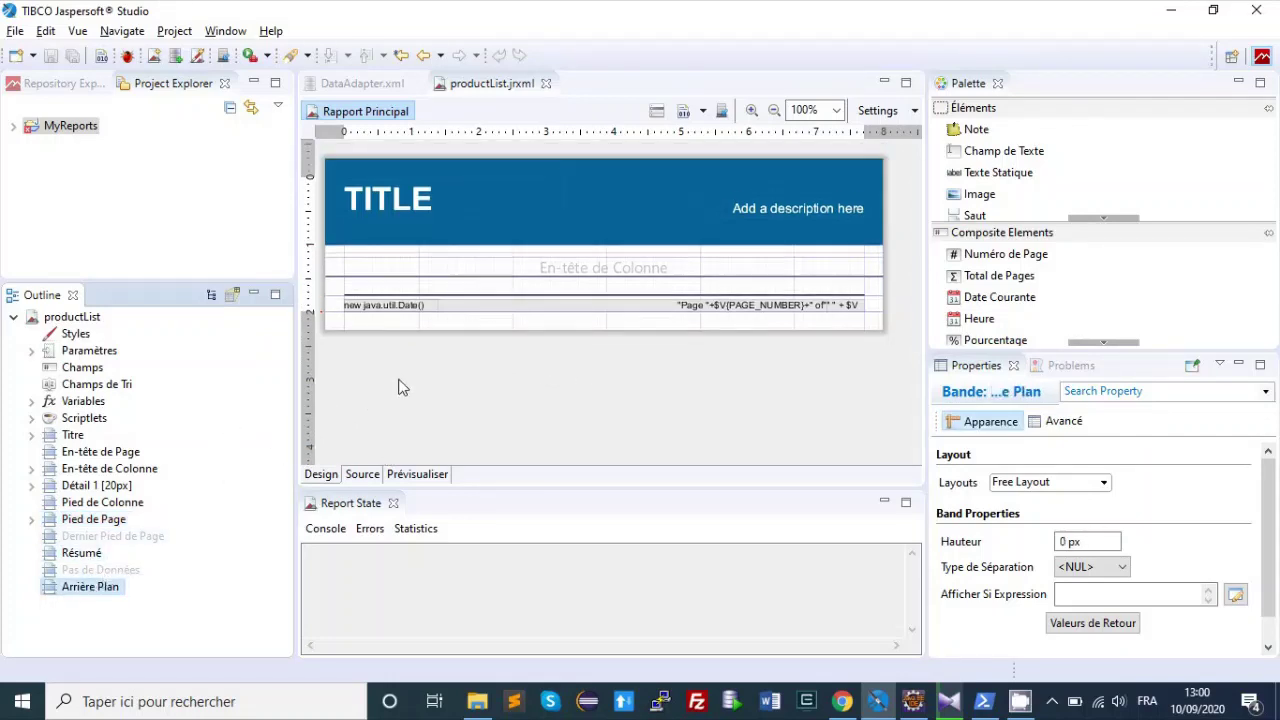
pyautogui.scroll(-1, 446, 278)
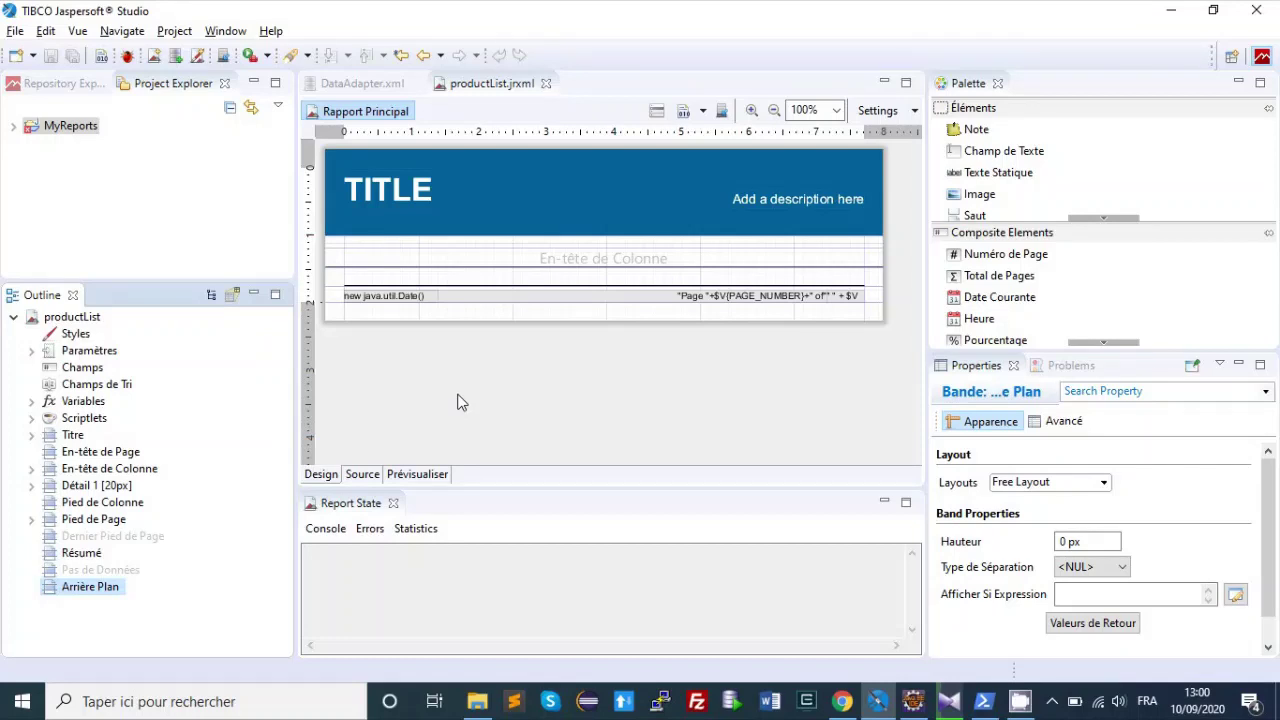
pyautogui.click(145, 453)
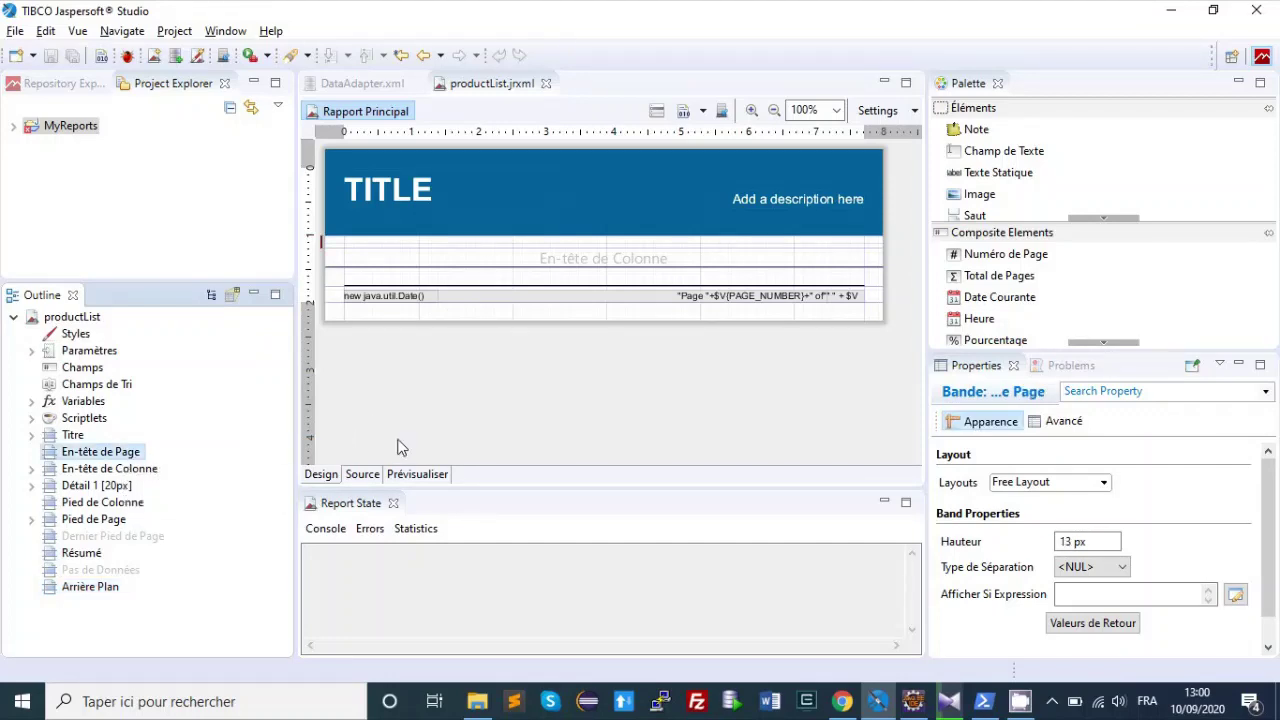